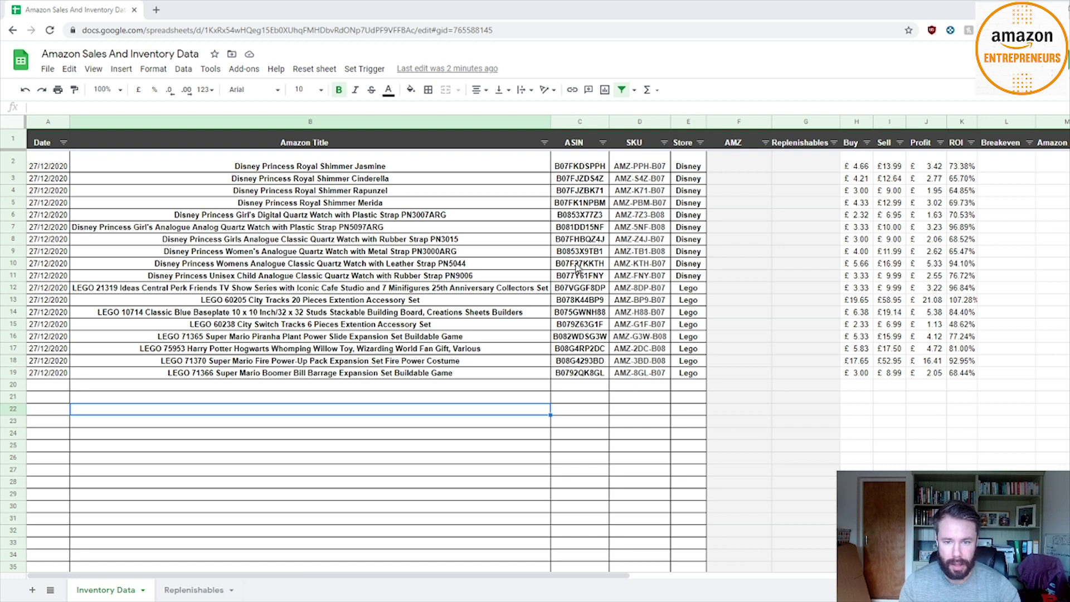
Flag the first product with 1 in G2 and check it appears on Replenishables.
click(185, 591)
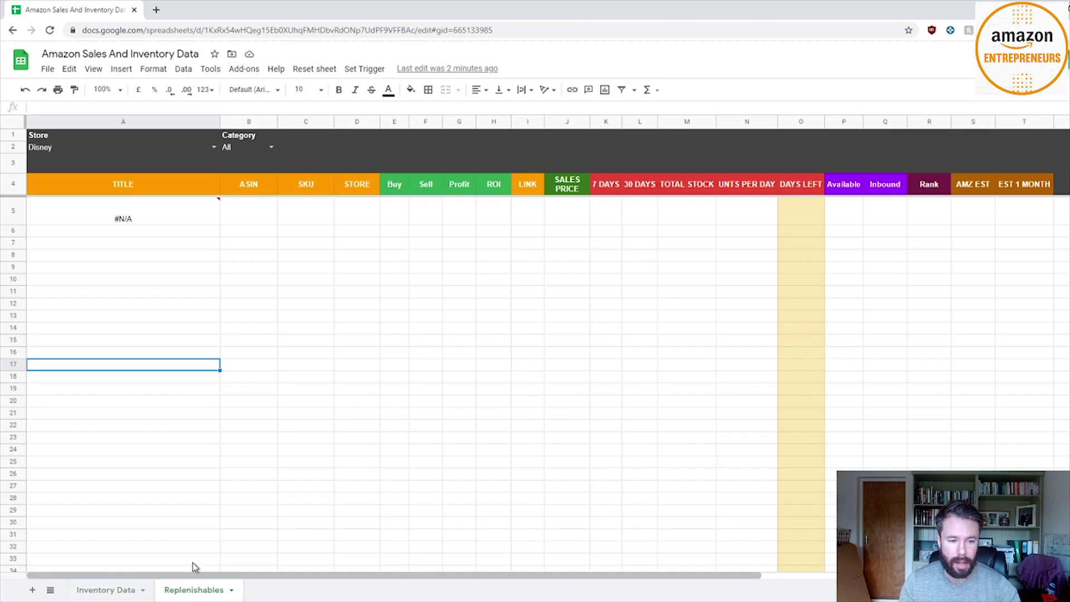
click(193, 294)
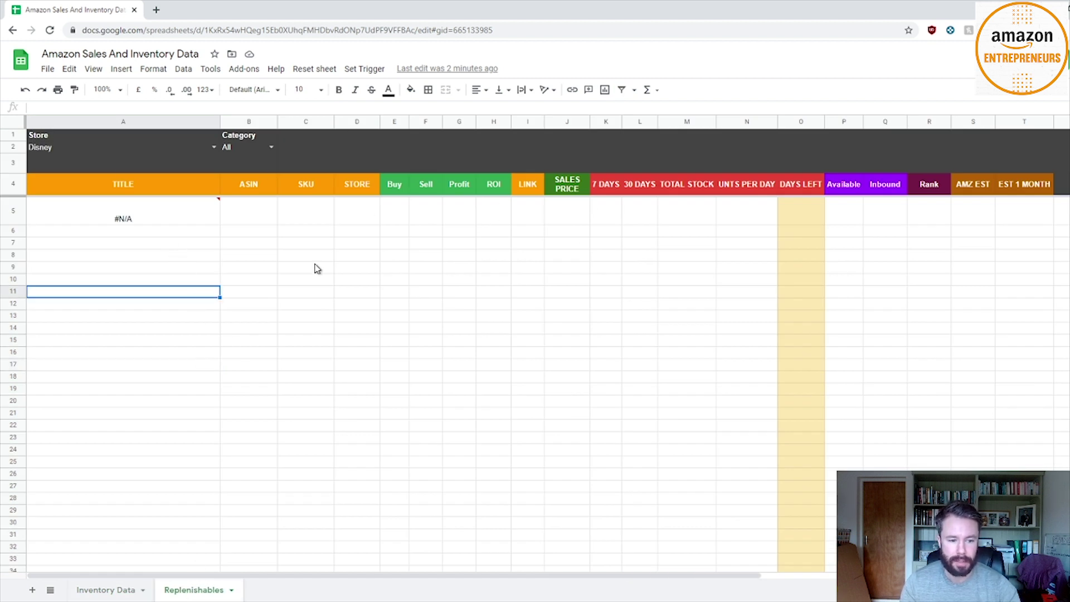
click(111, 592)
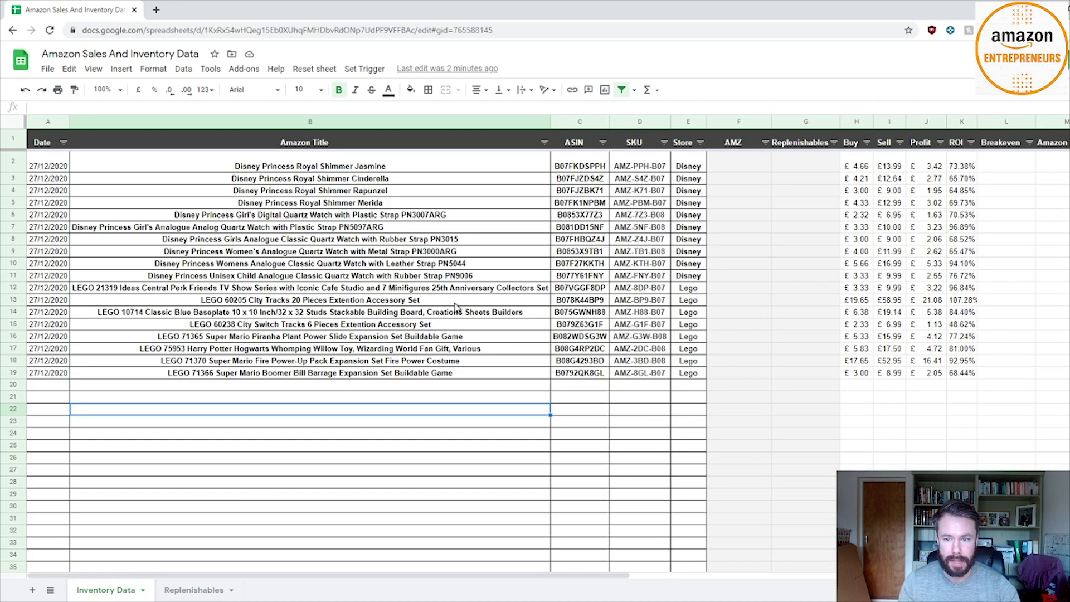
click(805, 168)
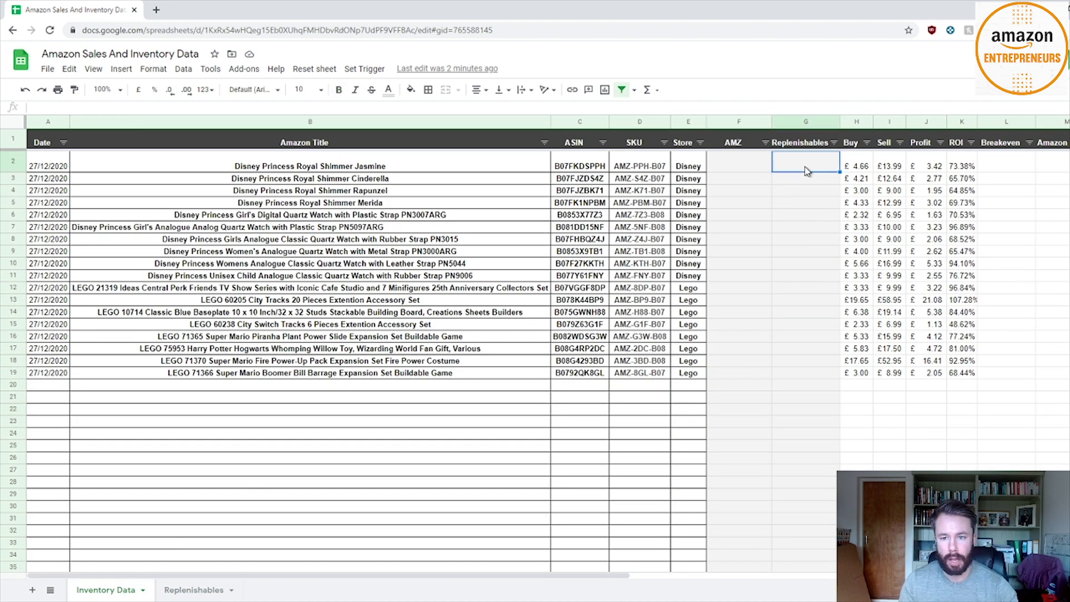
text(1)
key(Return)
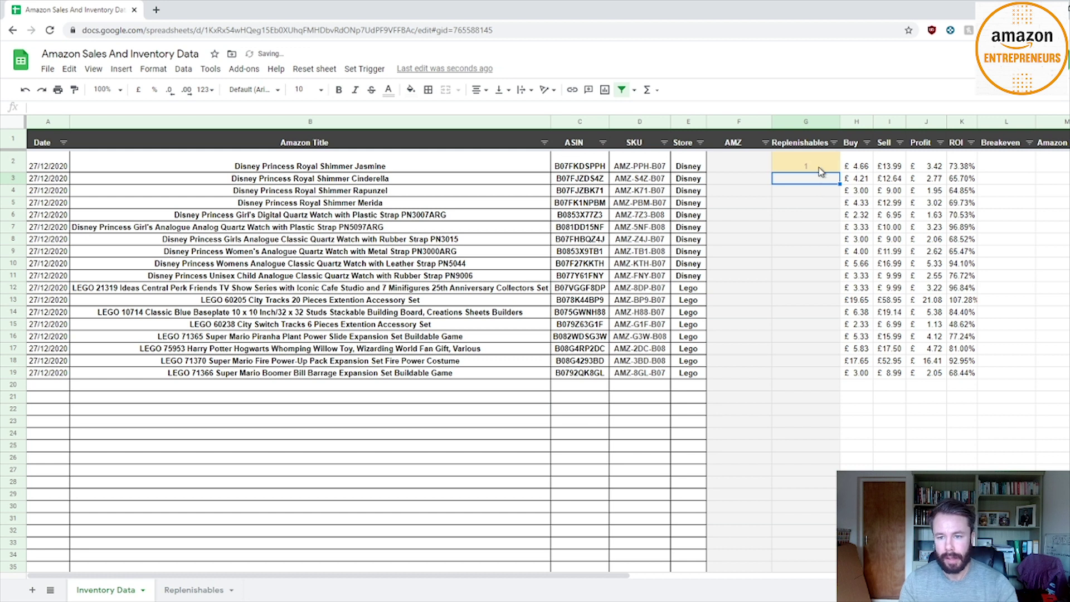
click(818, 167)
click(190, 590)
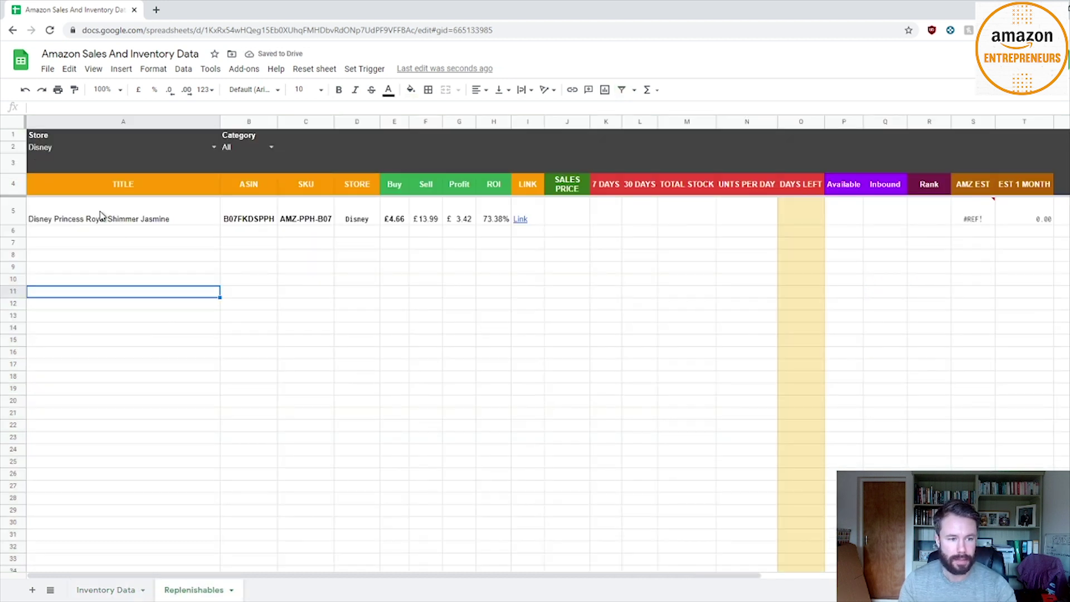
Fill the 1 flag down to G19 so Replenishables lists all ten Disney products.
click(101, 590)
drag(839, 174, 817, 376)
click(789, 399)
click(194, 589)
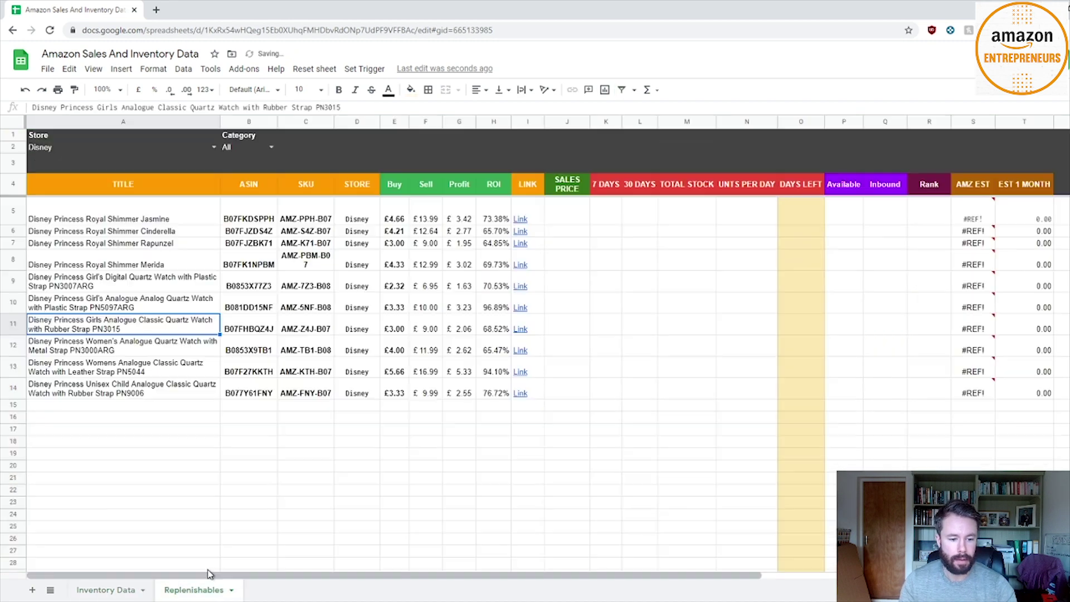
click(158, 468)
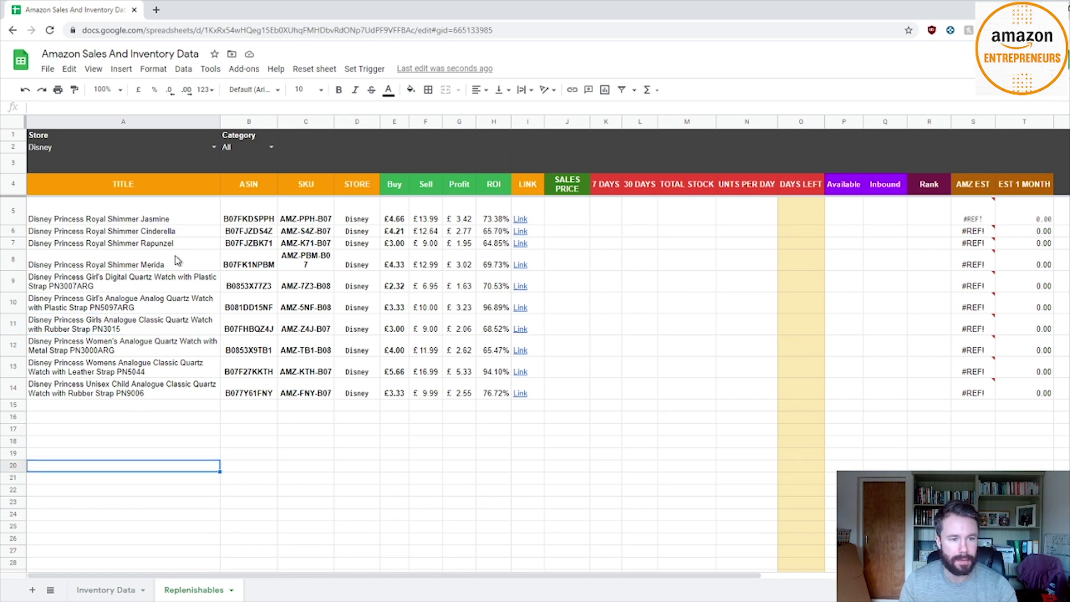
Set the Replenishables Store filter to Lego and Category to Toys, then go back to Inventory Data.
click(34, 145)
click(214, 147)
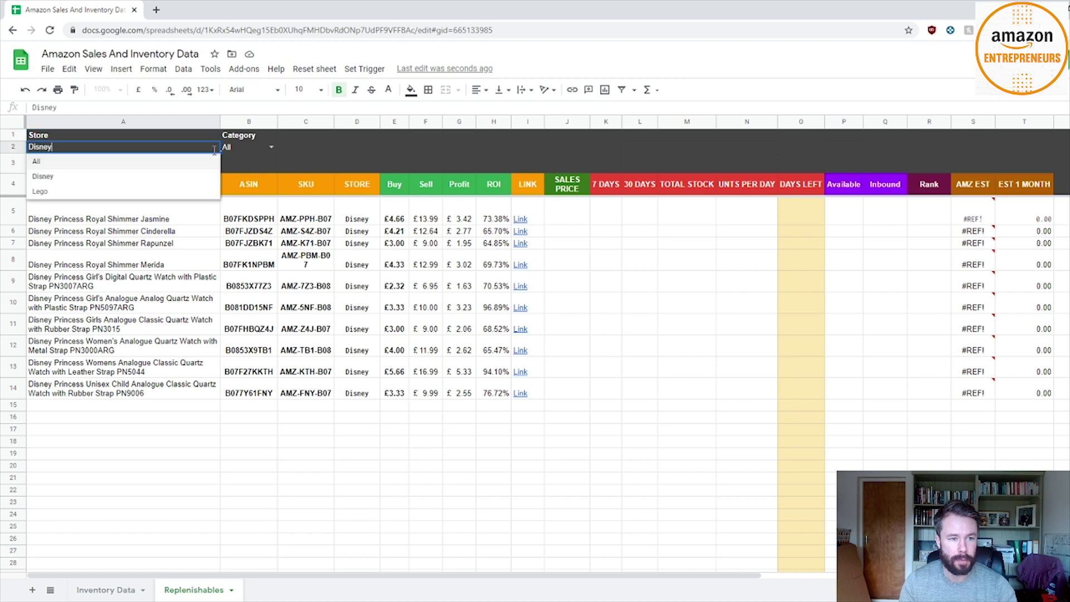
click(78, 194)
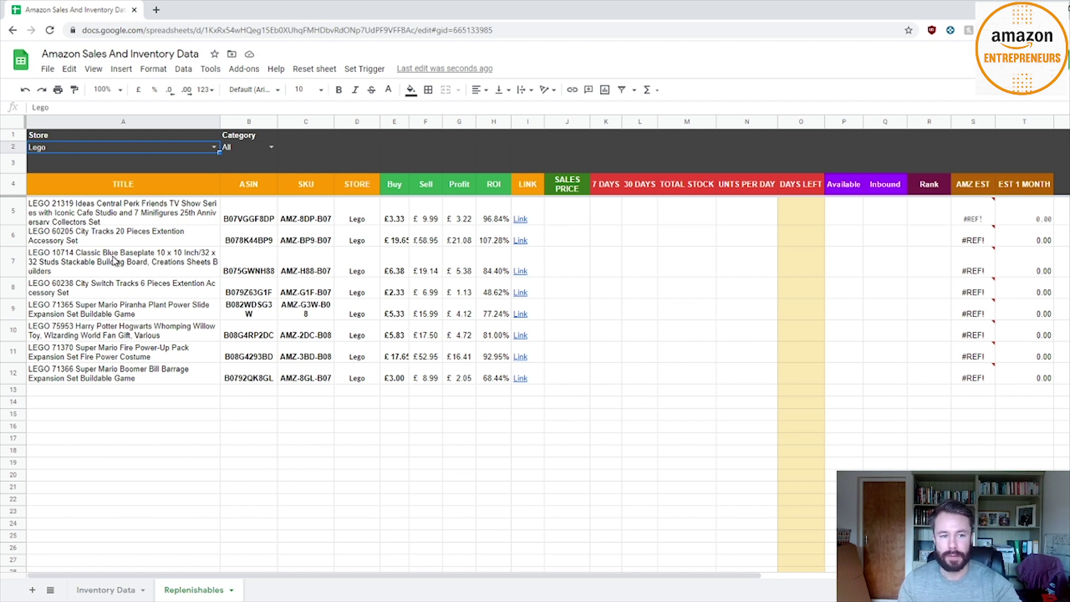
click(168, 399)
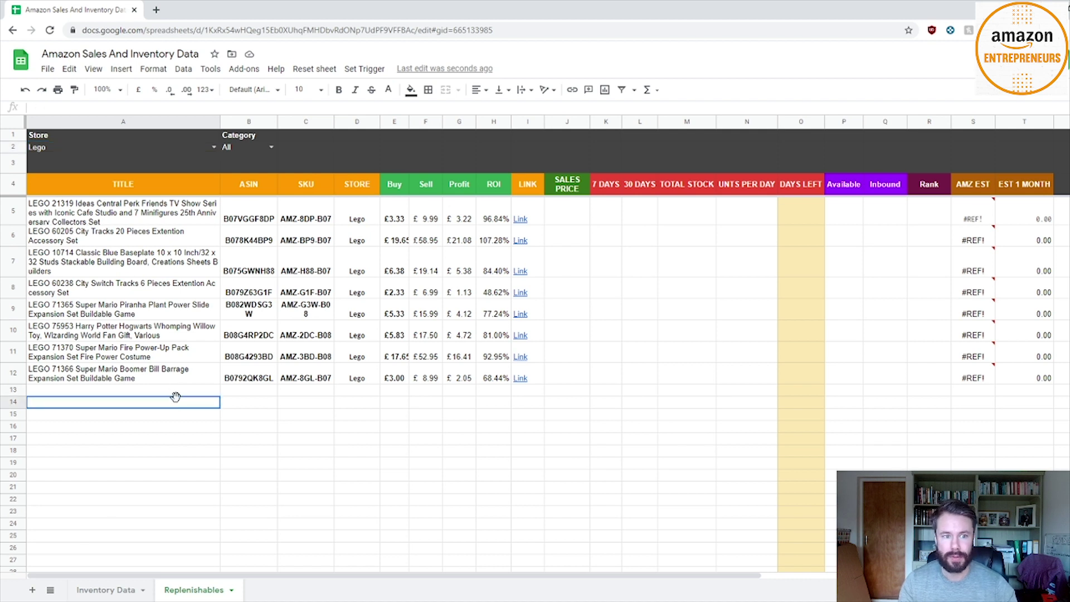
click(271, 146)
click(234, 176)
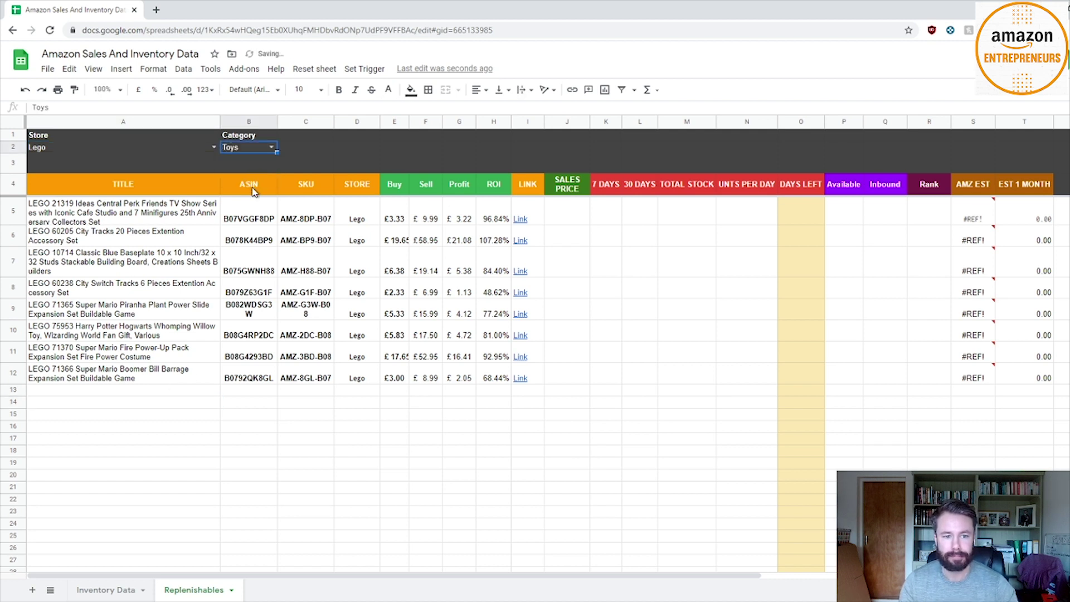
click(106, 589)
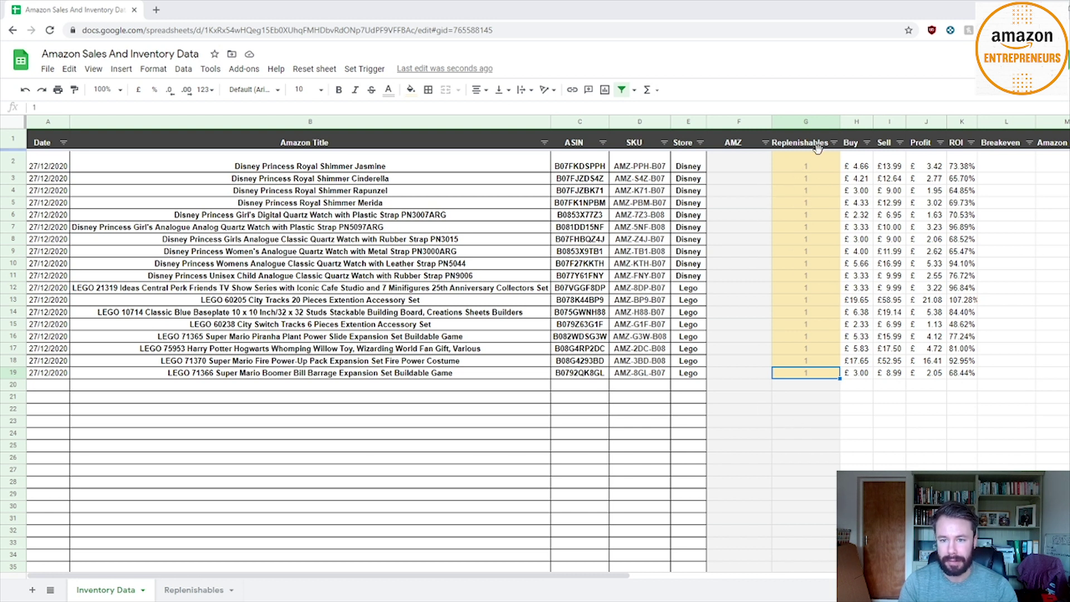
Return to Replenishables and select A5 to view the QUERY formula behind the eight Lego rows.
click(168, 590)
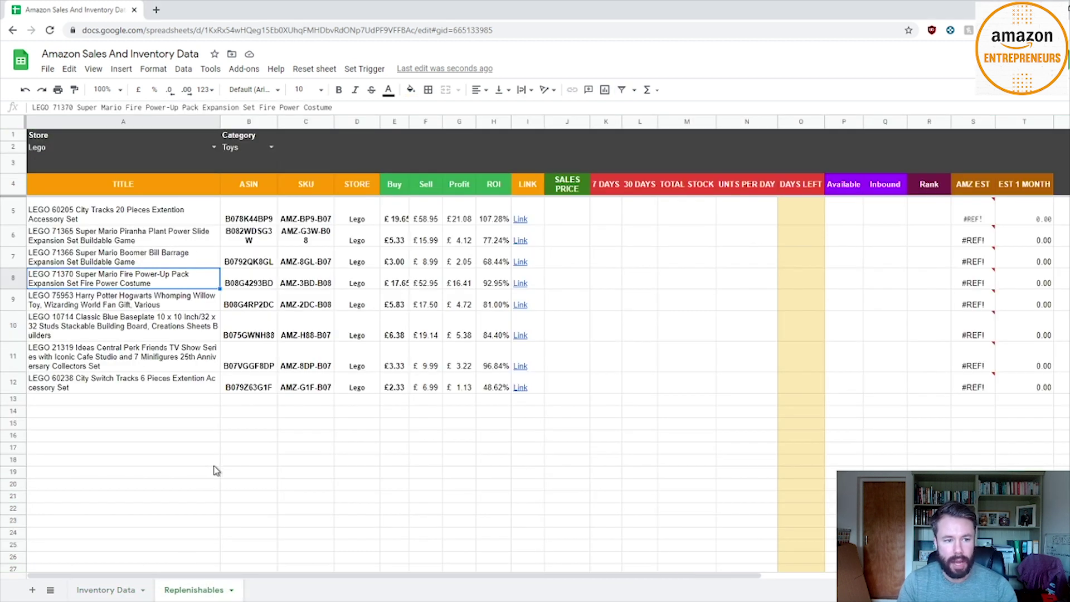
click(215, 461)
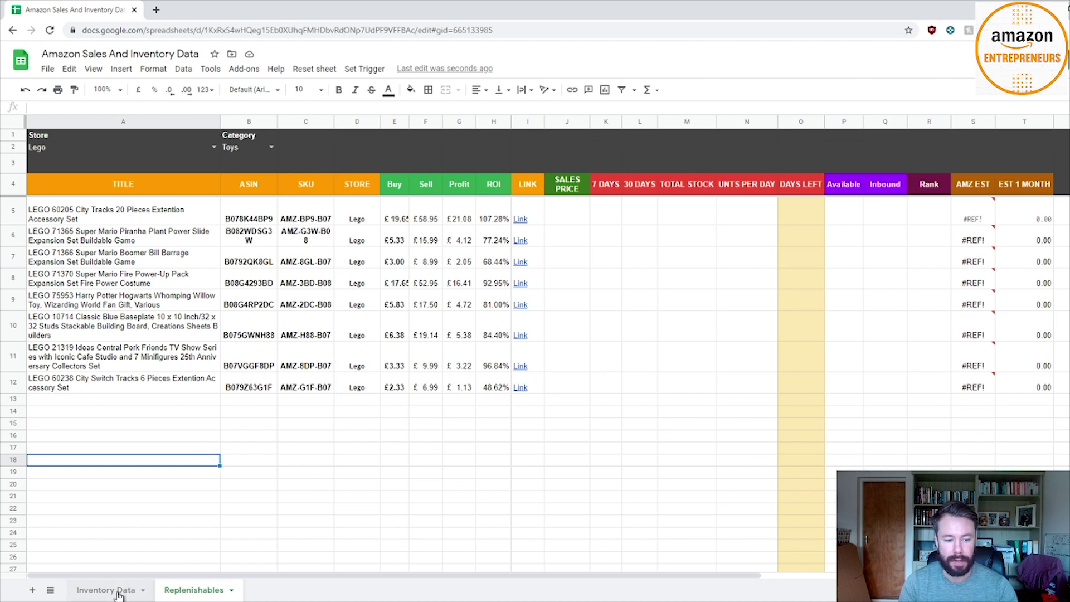
click(114, 211)
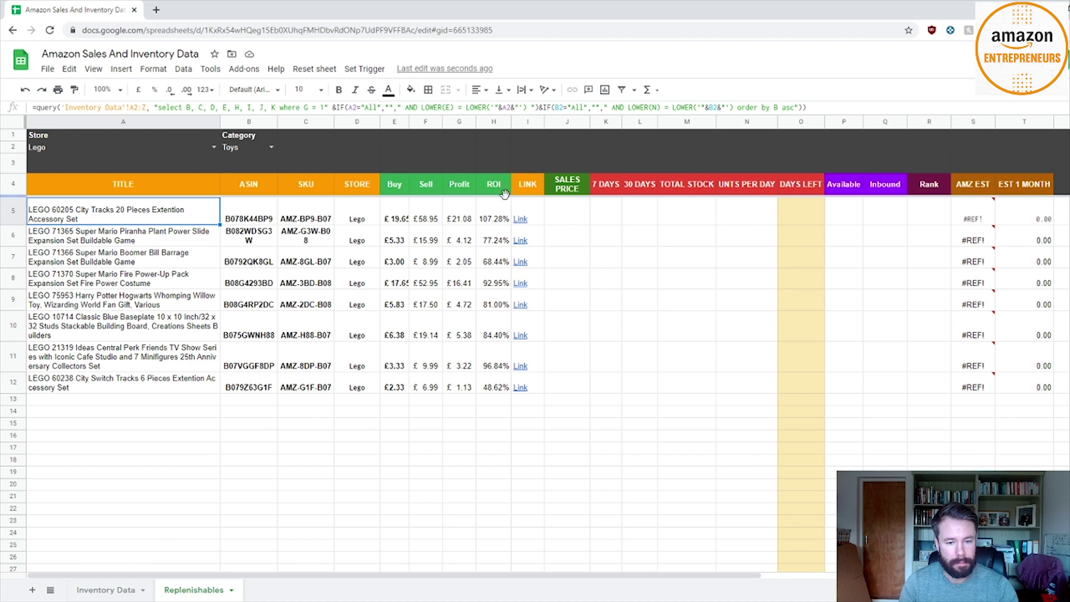
drag(414, 582, 736, 585)
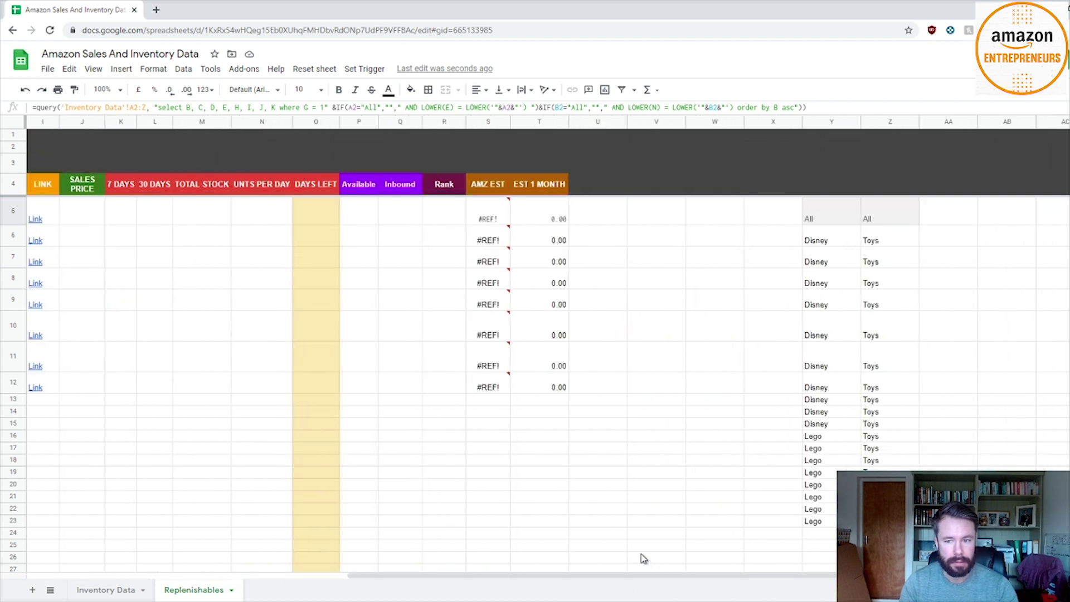
click(827, 212)
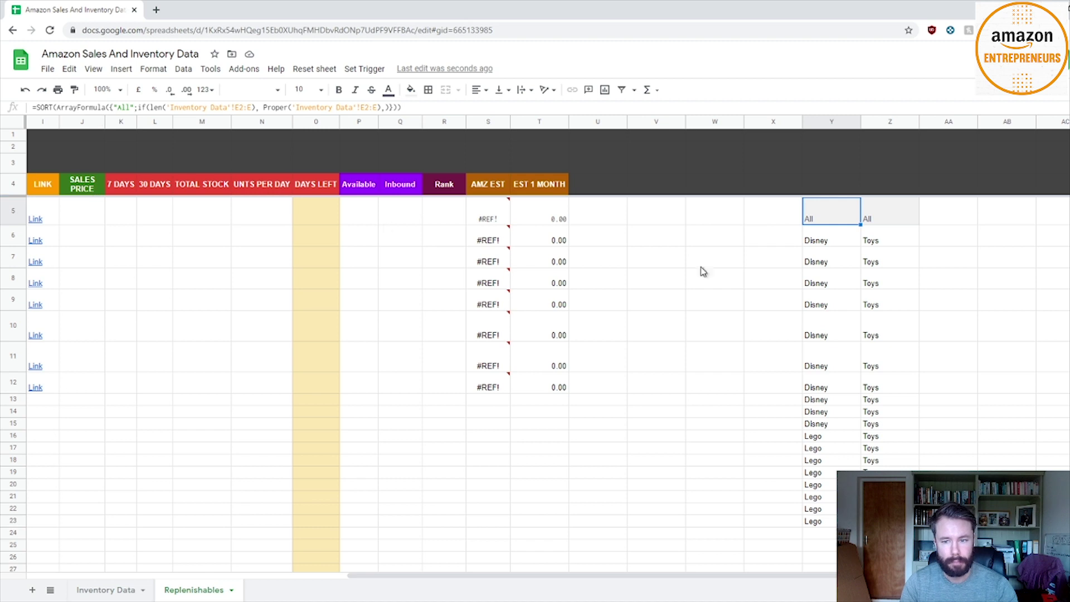
click(885, 218)
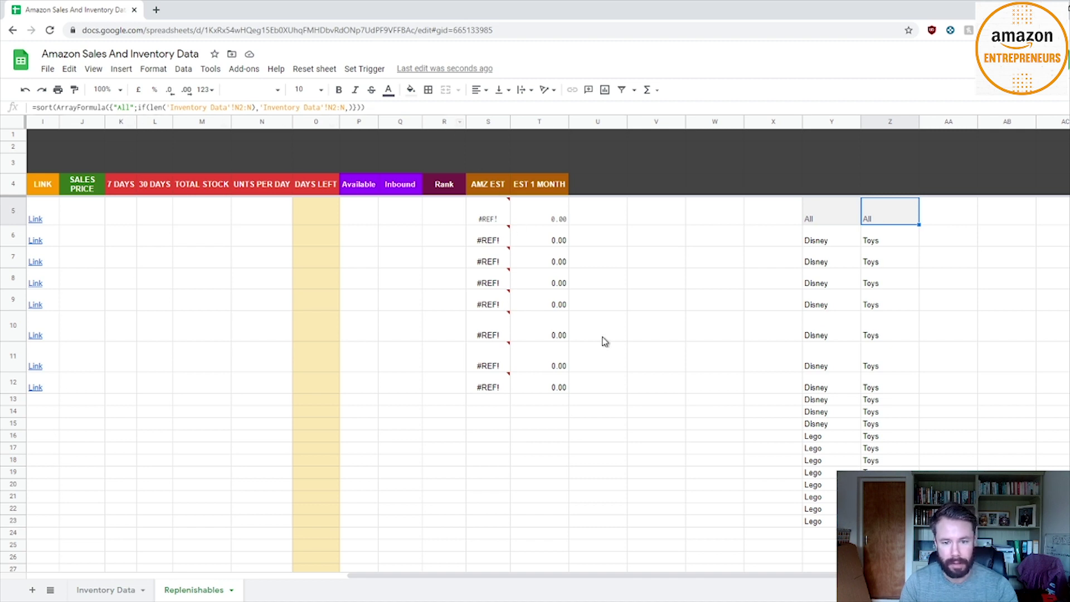
drag(407, 582, 89, 577)
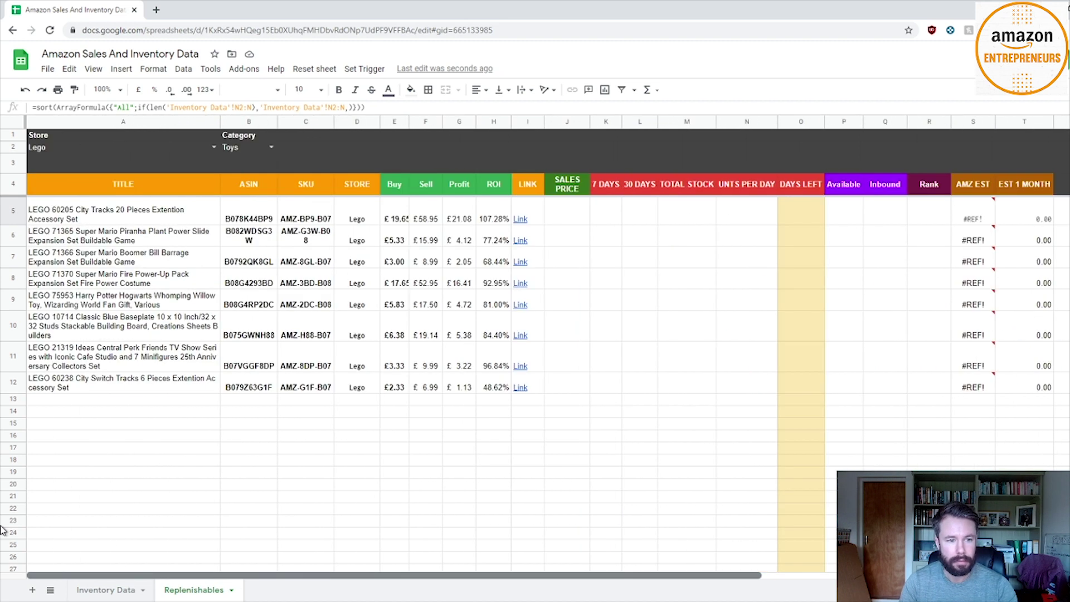
click(123, 472)
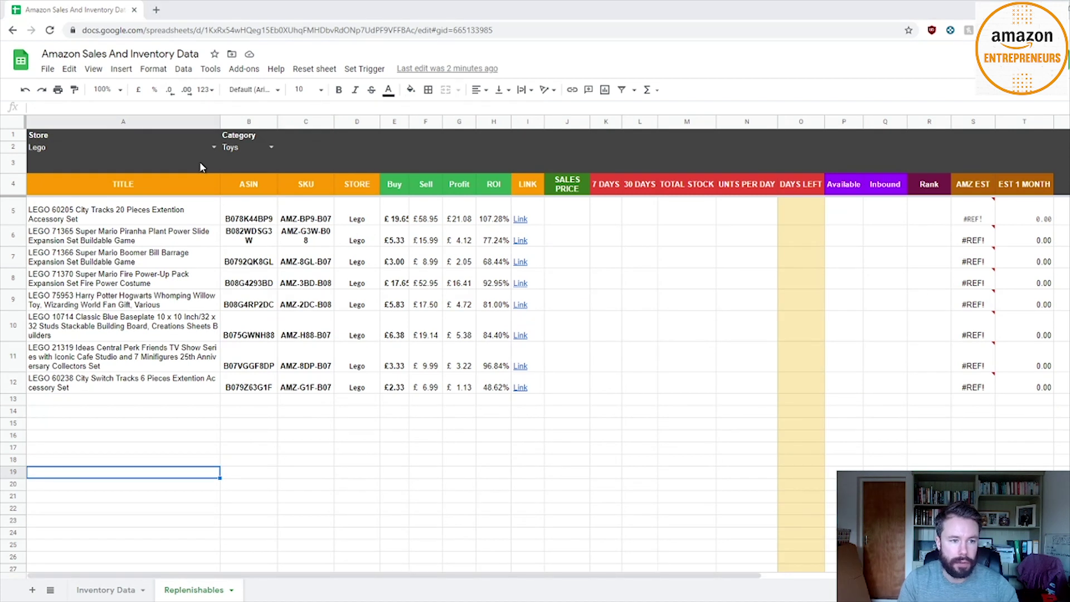
Save a list-from-range data validation on column Y for the Store cell A2.
click(195, 138)
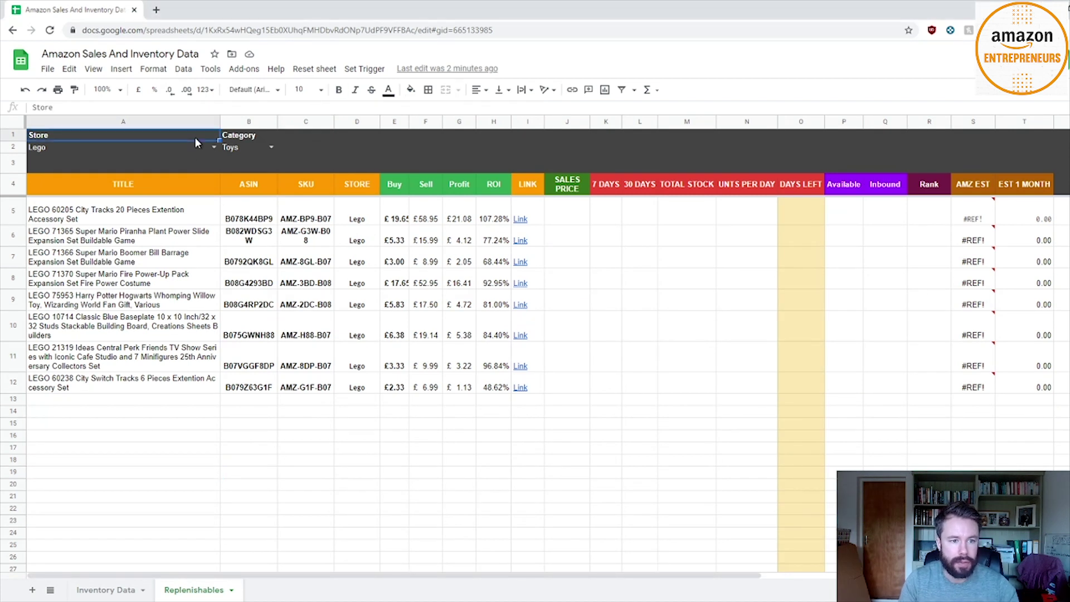
key(Tab)
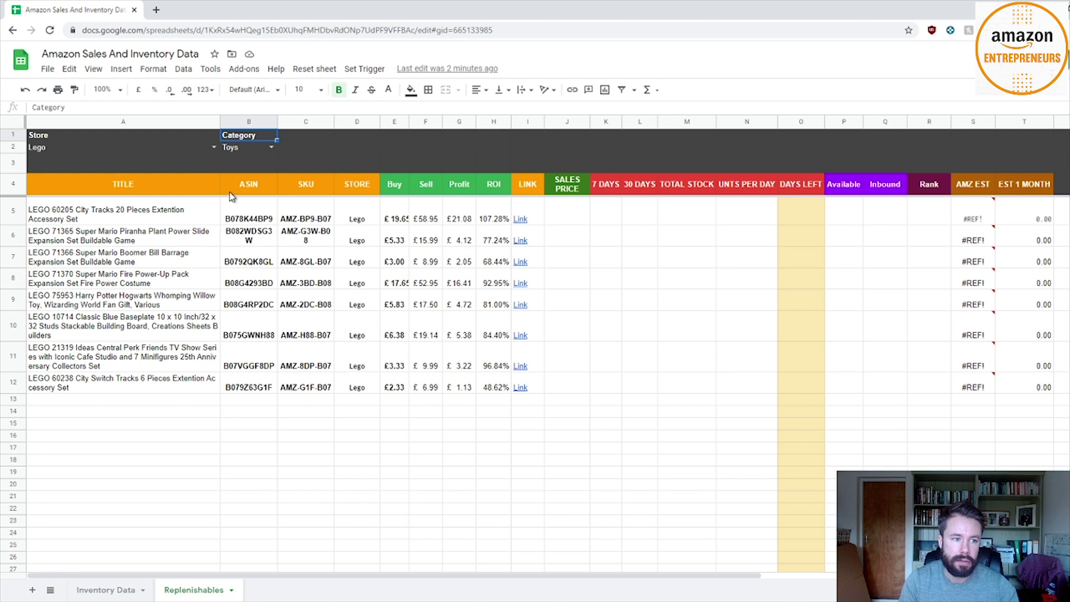
click(71, 148)
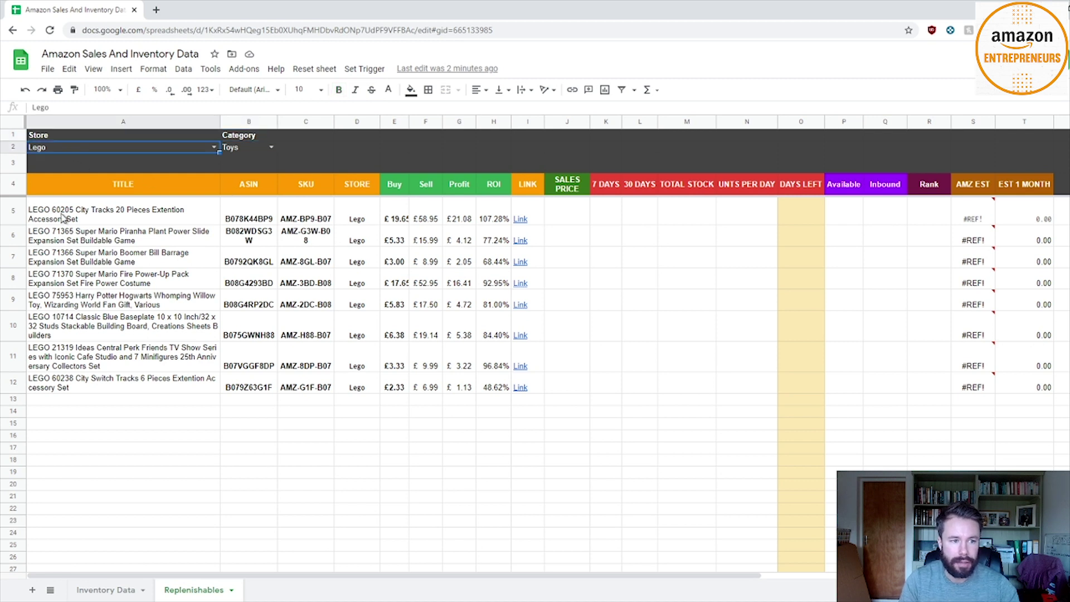
right_click(87, 146)
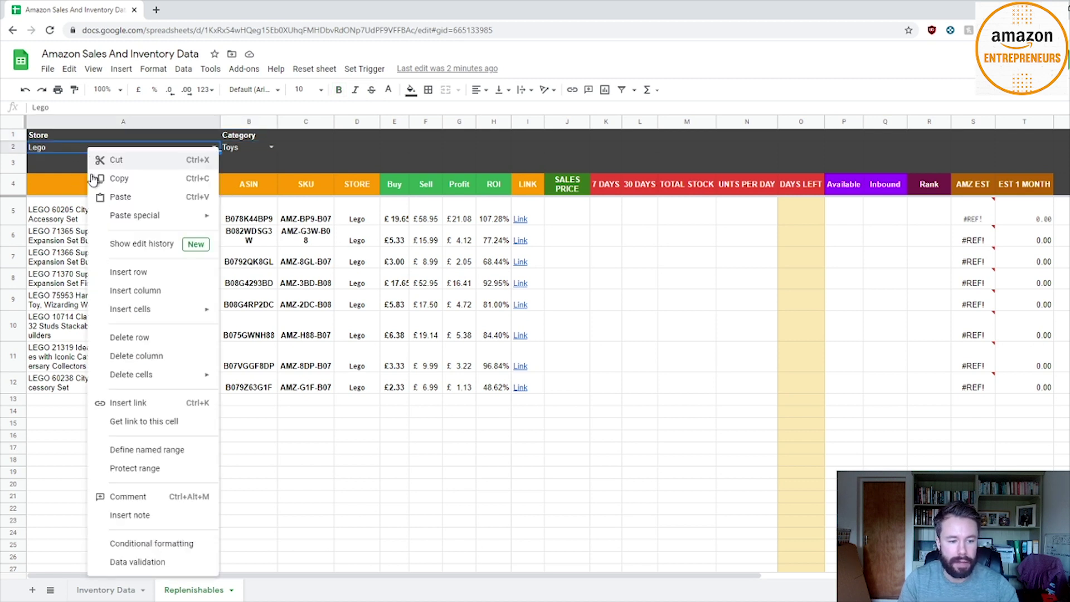
click(154, 563)
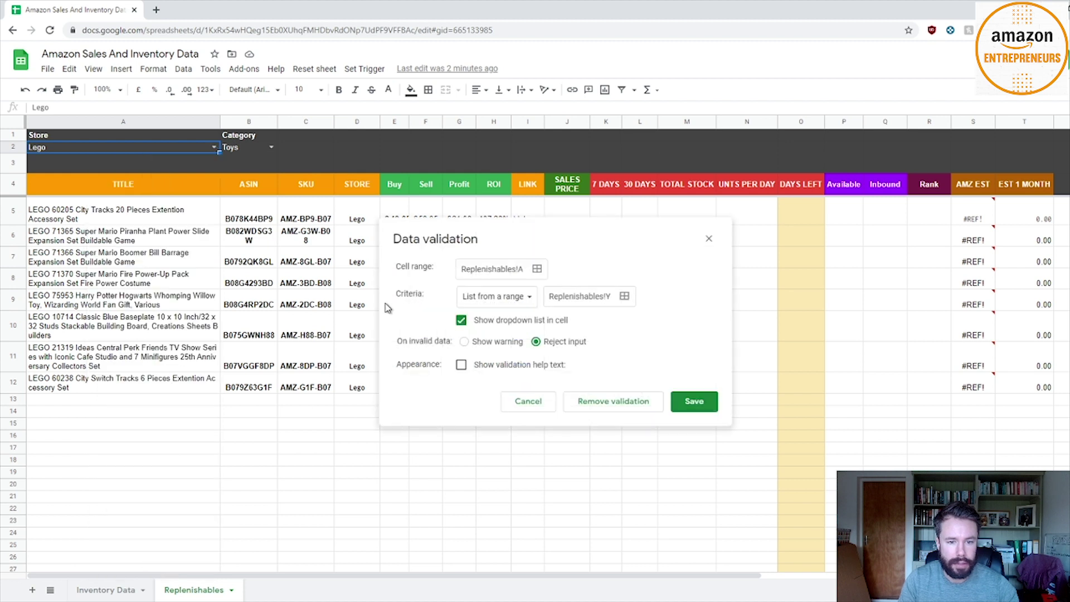
click(480, 269)
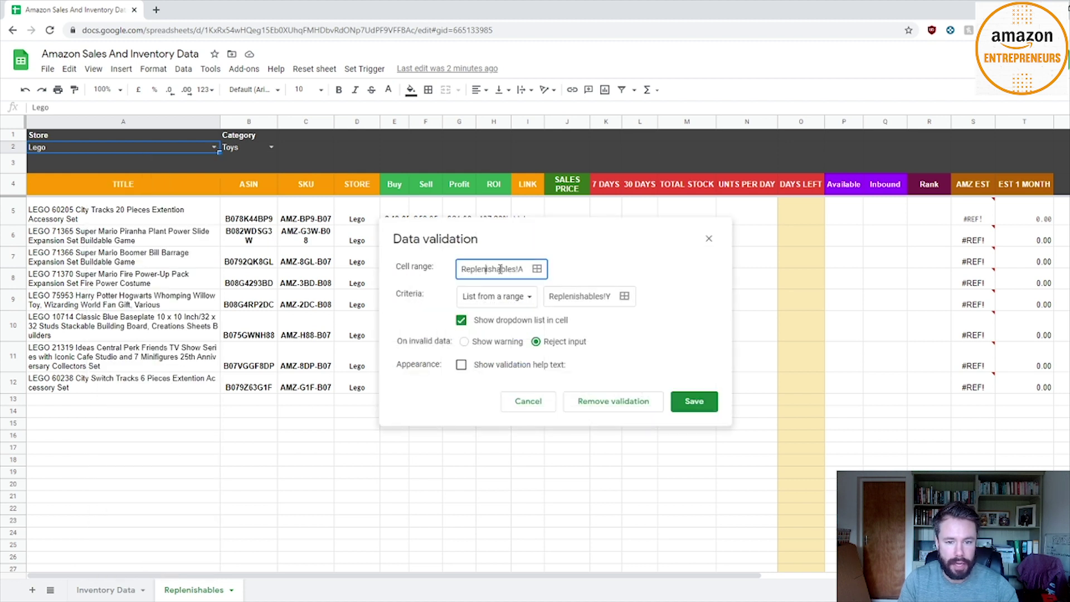
double_click(517, 269)
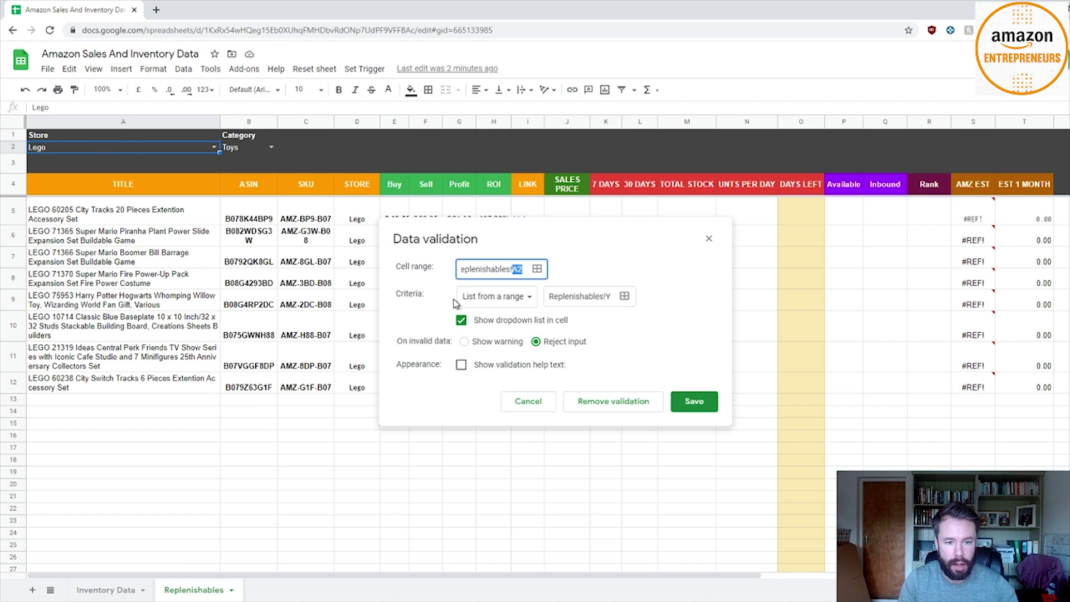
click(560, 296)
drag(718, 570, 981, 570)
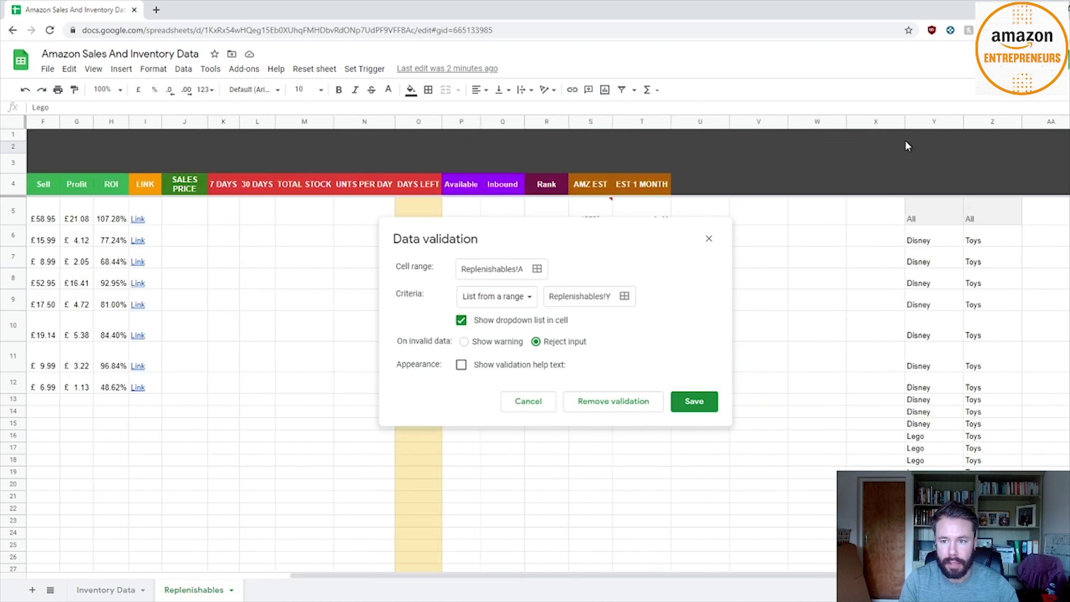
drag(892, 575, 612, 575)
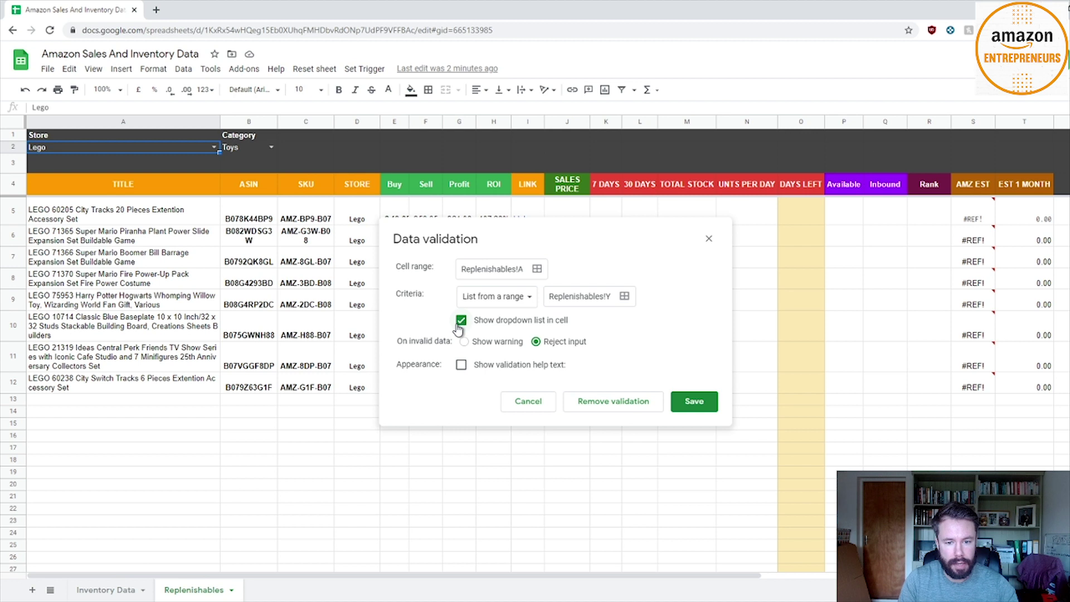
click(694, 405)
Save the same dropdown validation for the Category cell B2 using column Z.
right_click(256, 145)
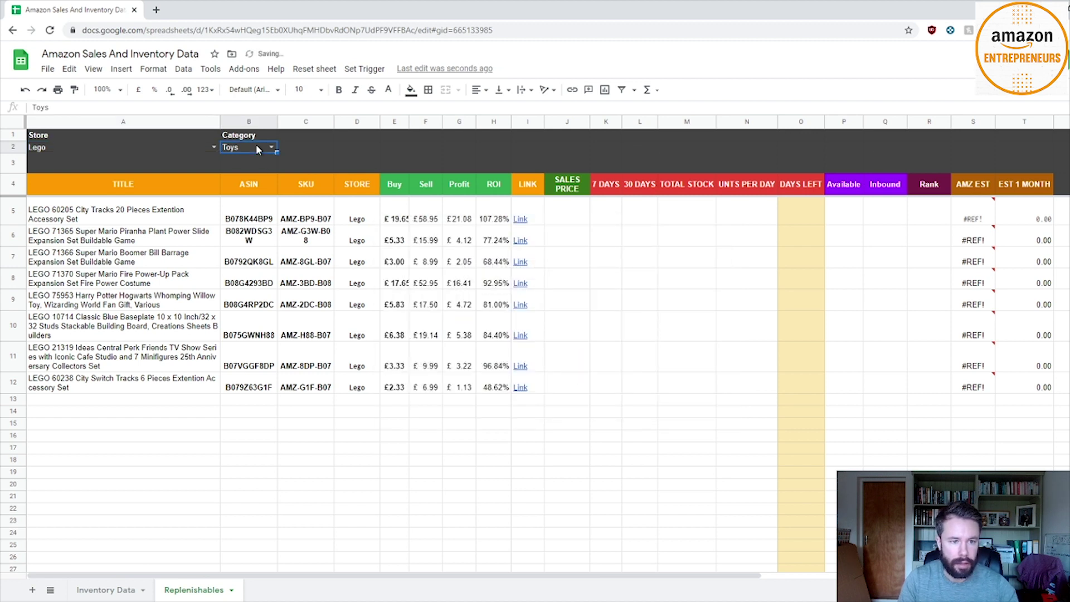
click(353, 563)
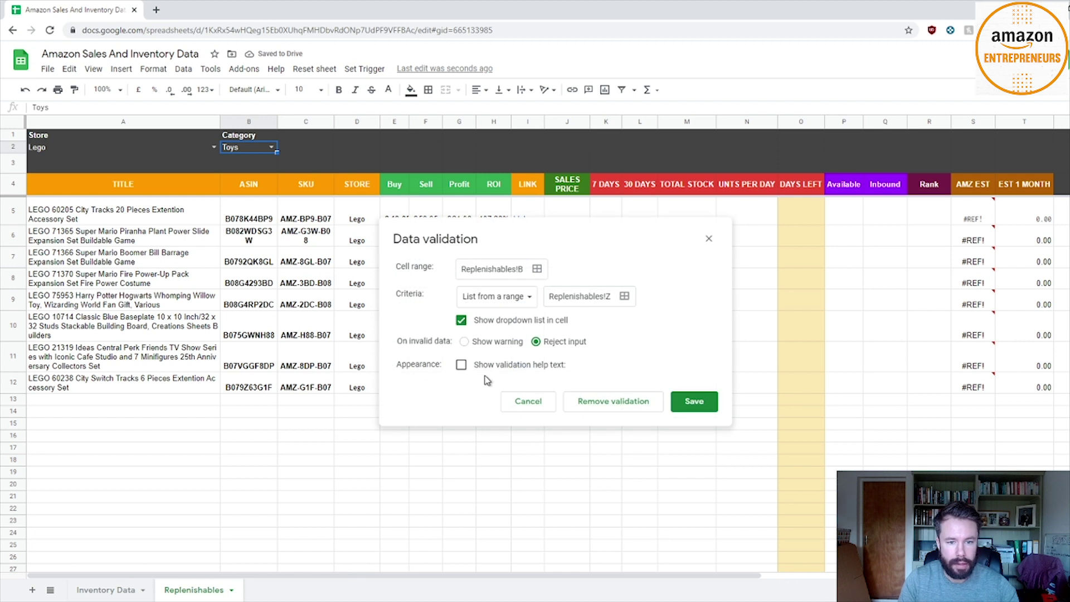
drag(492, 270, 575, 280)
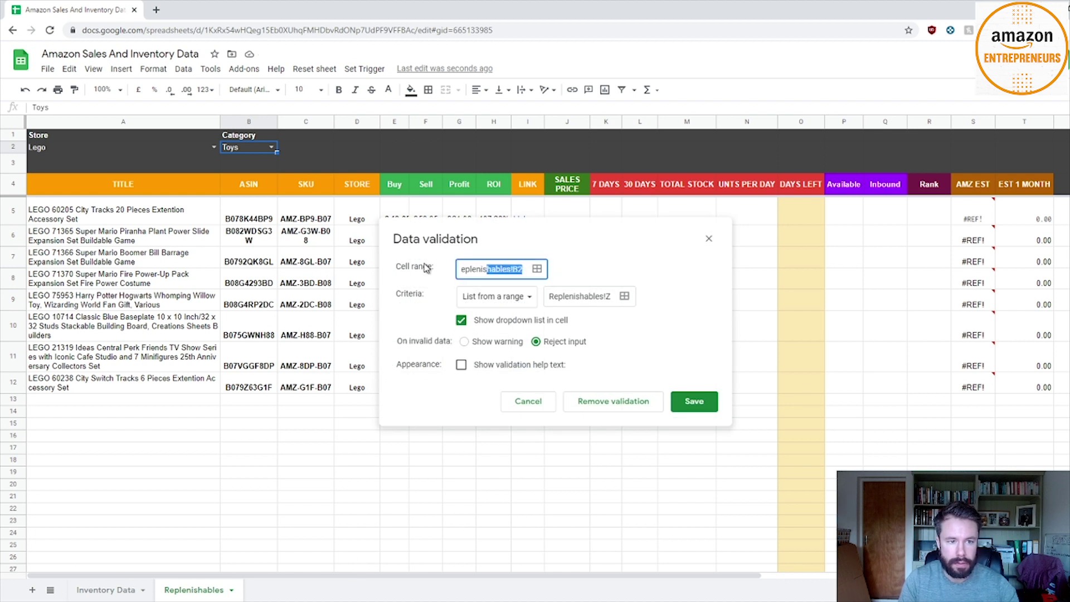
drag(656, 580, 913, 580)
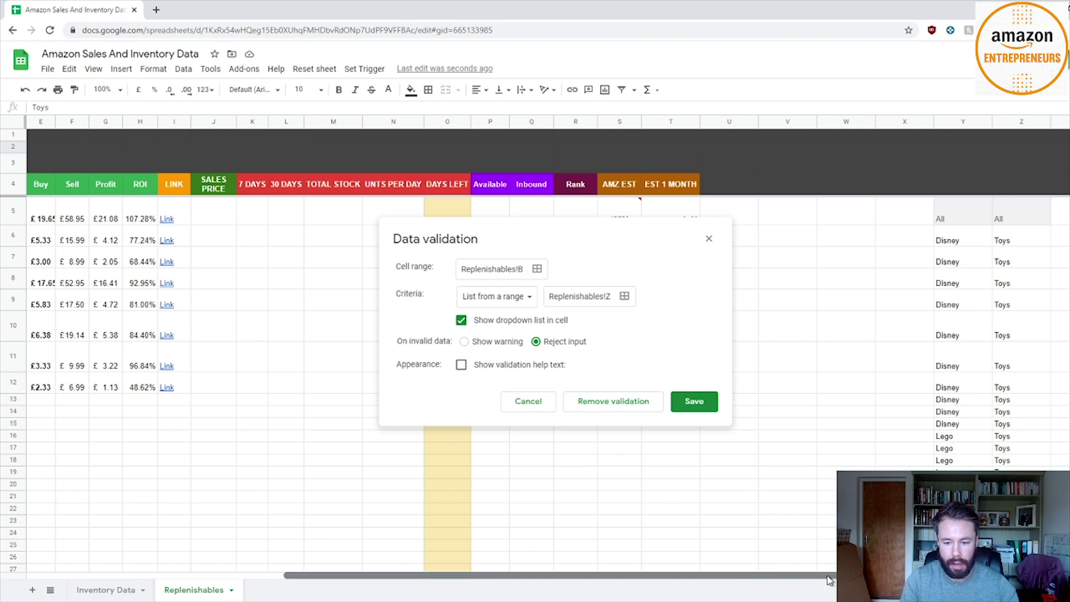
drag(828, 580, 571, 579)
click(693, 401)
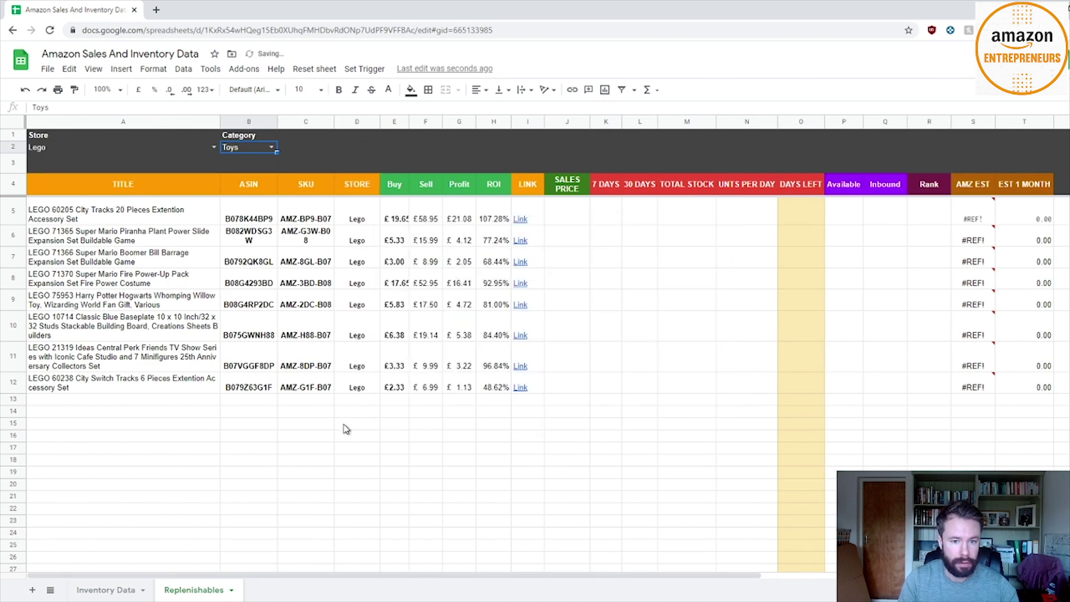
Follow I5's amazon.co.uk link to open the LEGO 60205 City Tracks page.
click(394, 436)
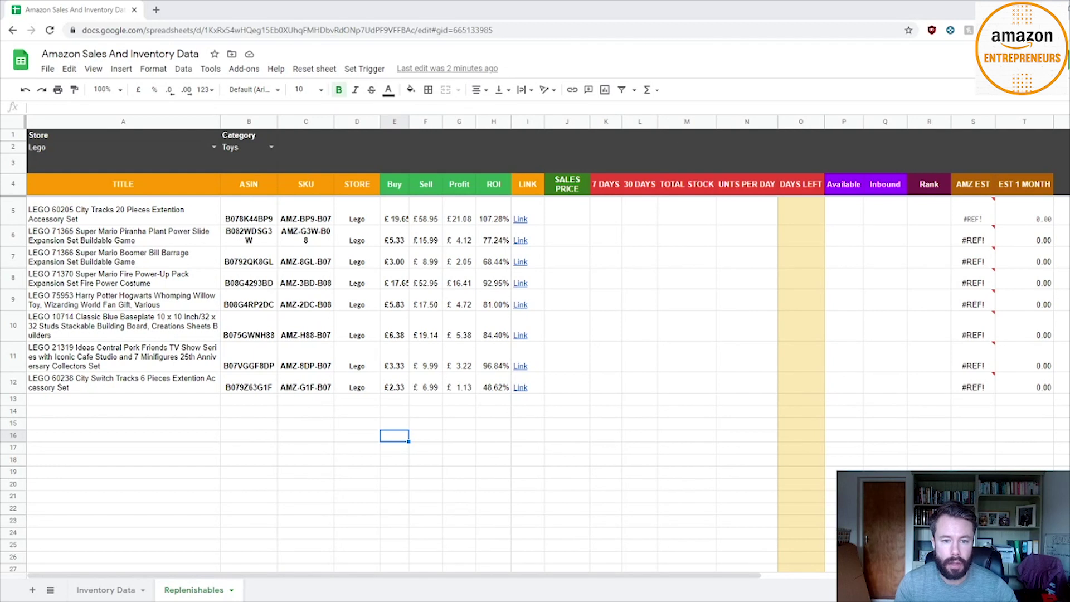
mouse_move(954, 326)
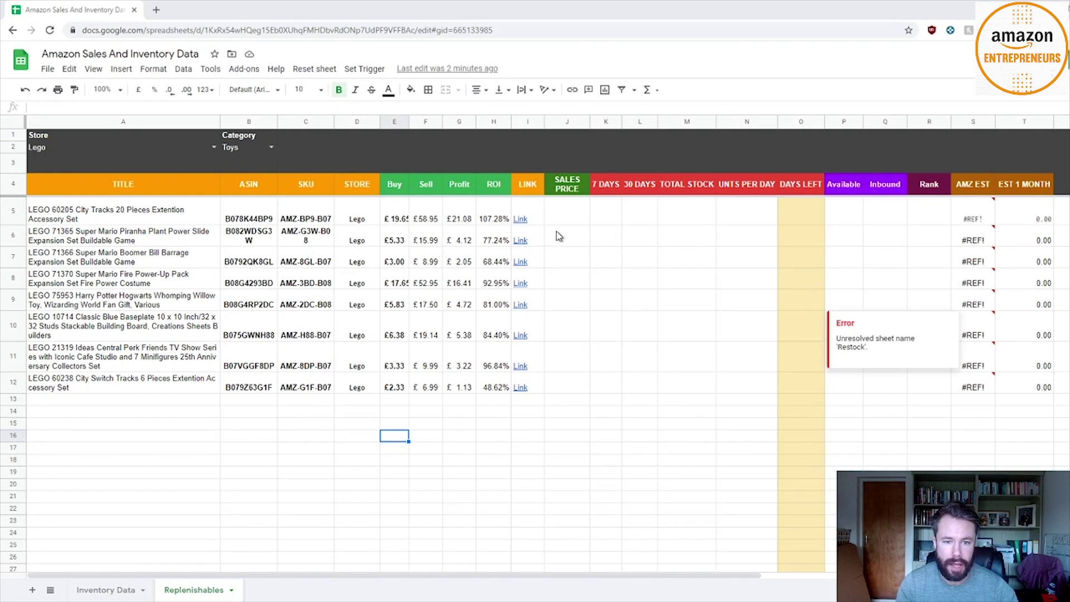
mouse_move(545, 214)
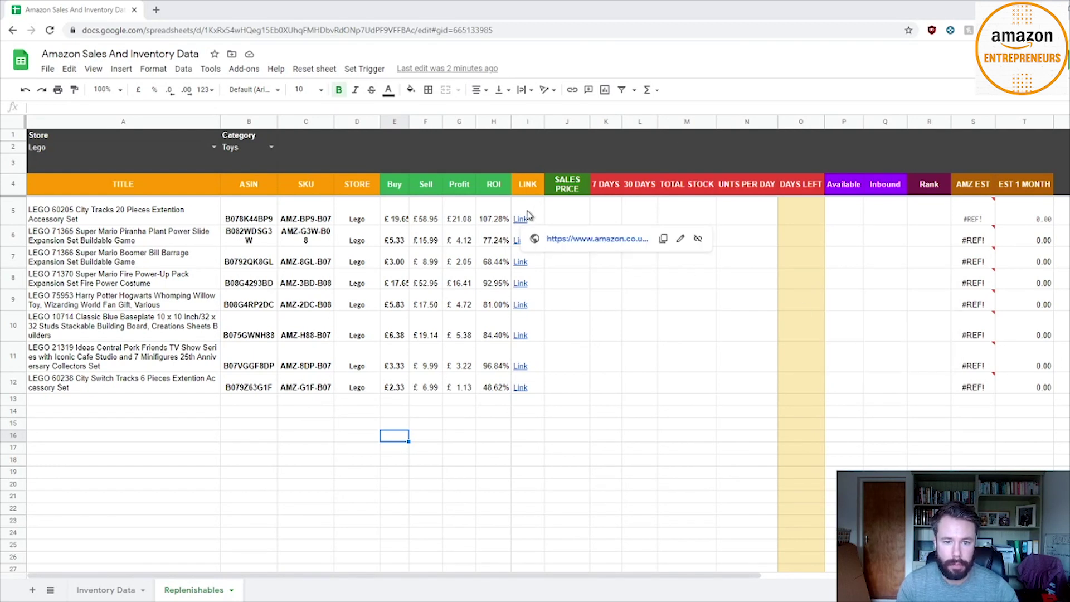
click(535, 210)
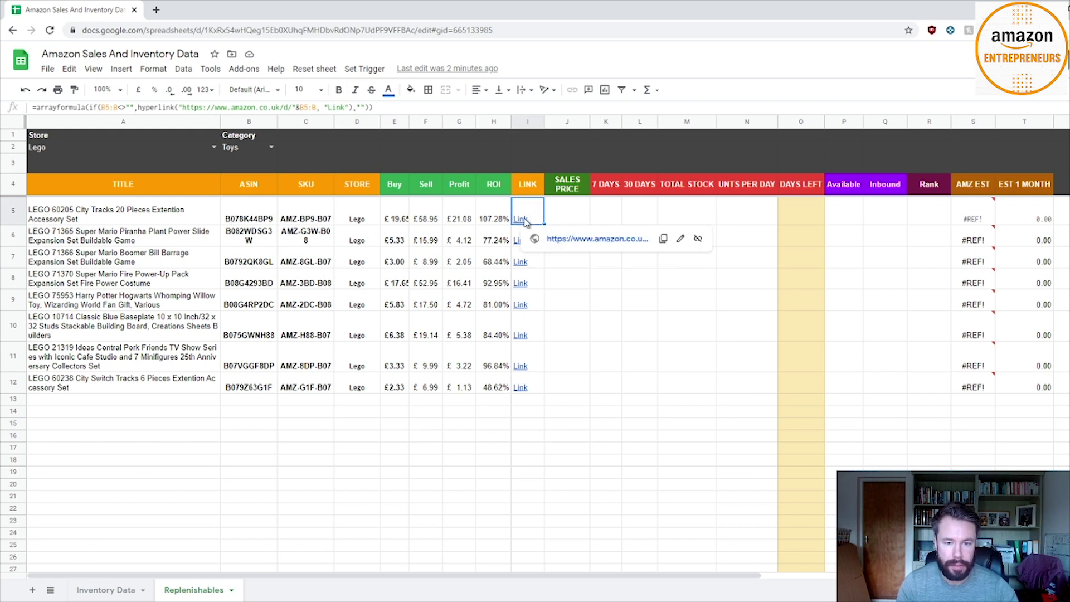
click(566, 239)
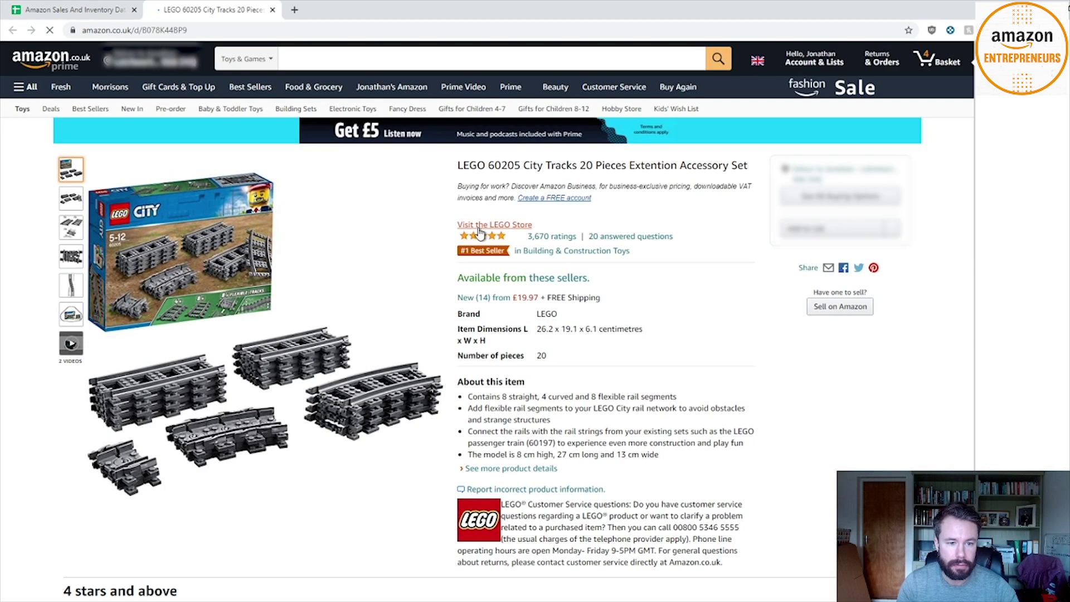
Close the Amazon product tab to return to the spreadsheet.
click(272, 10)
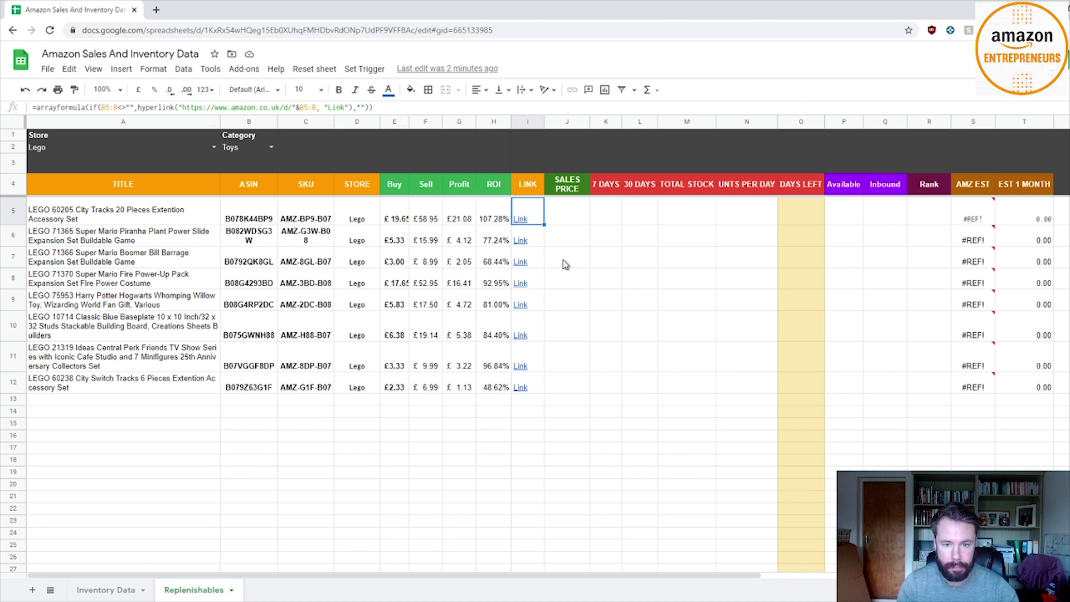
click(569, 219)
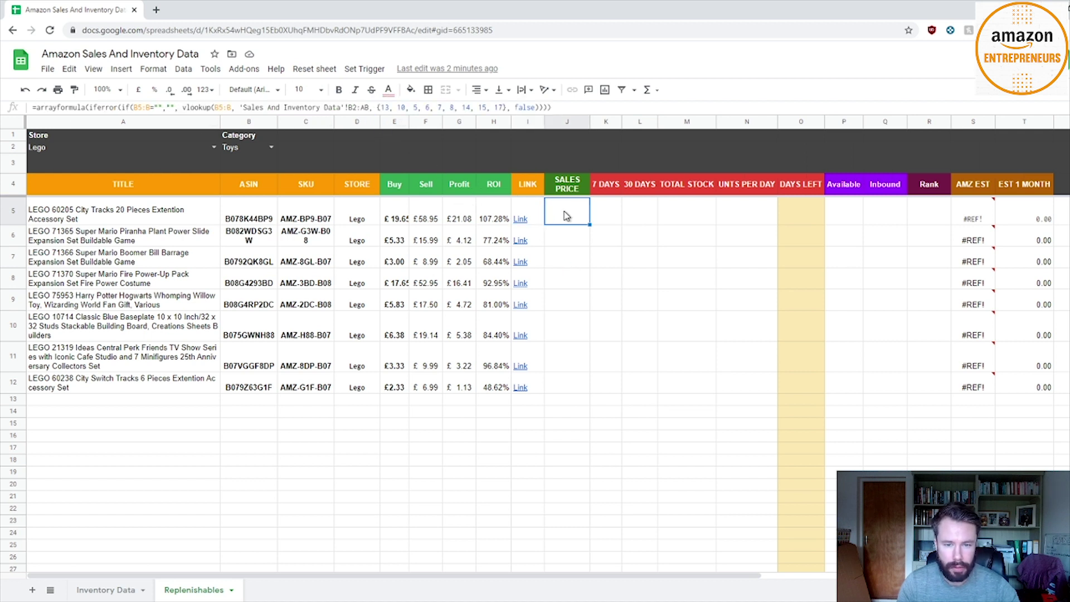
click(567, 245)
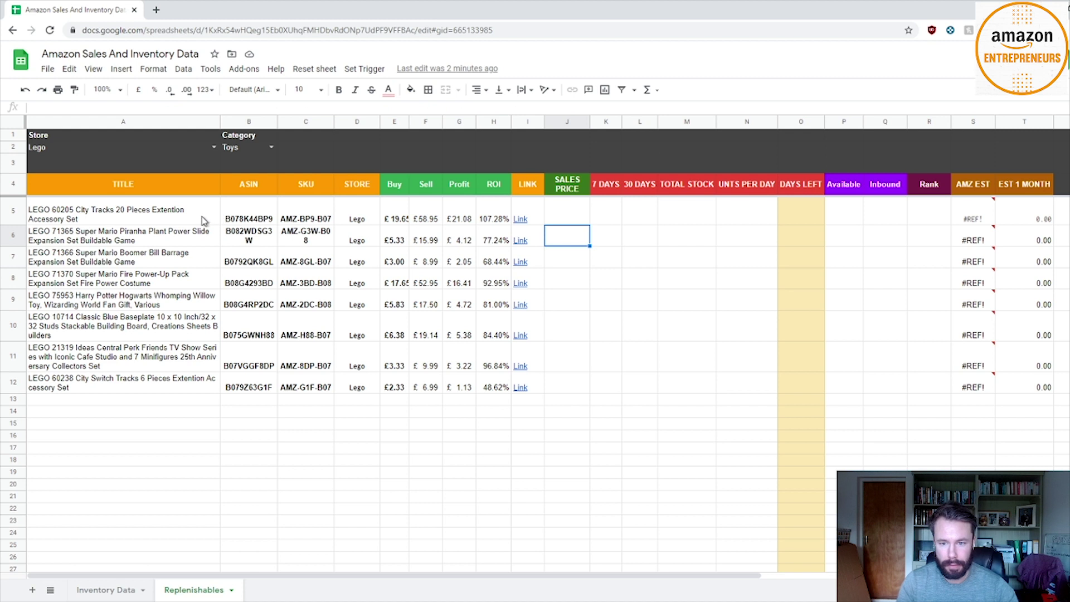
click(558, 218)
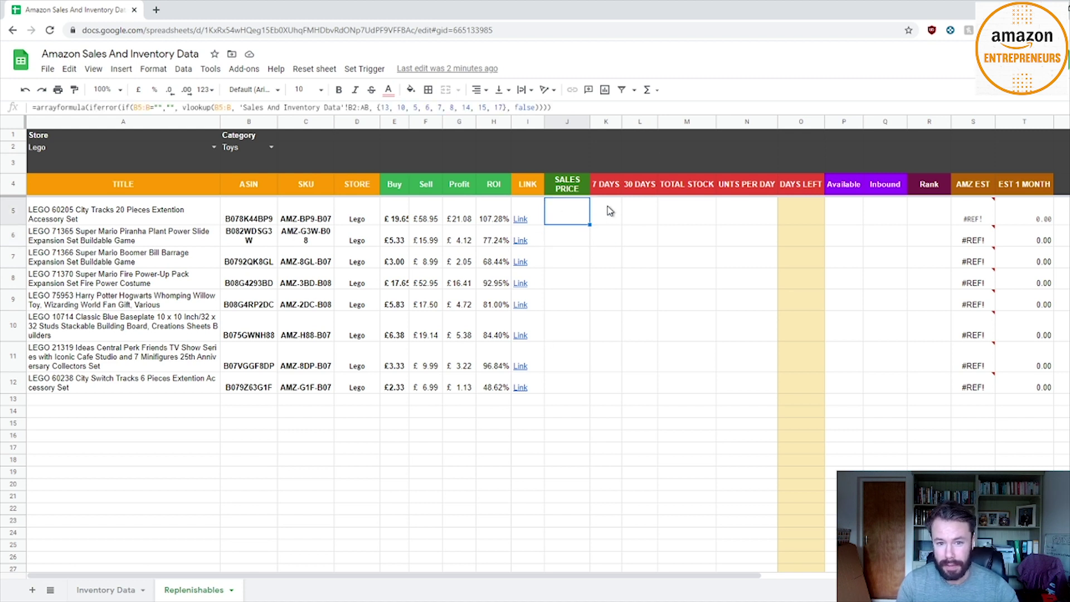
click(696, 218)
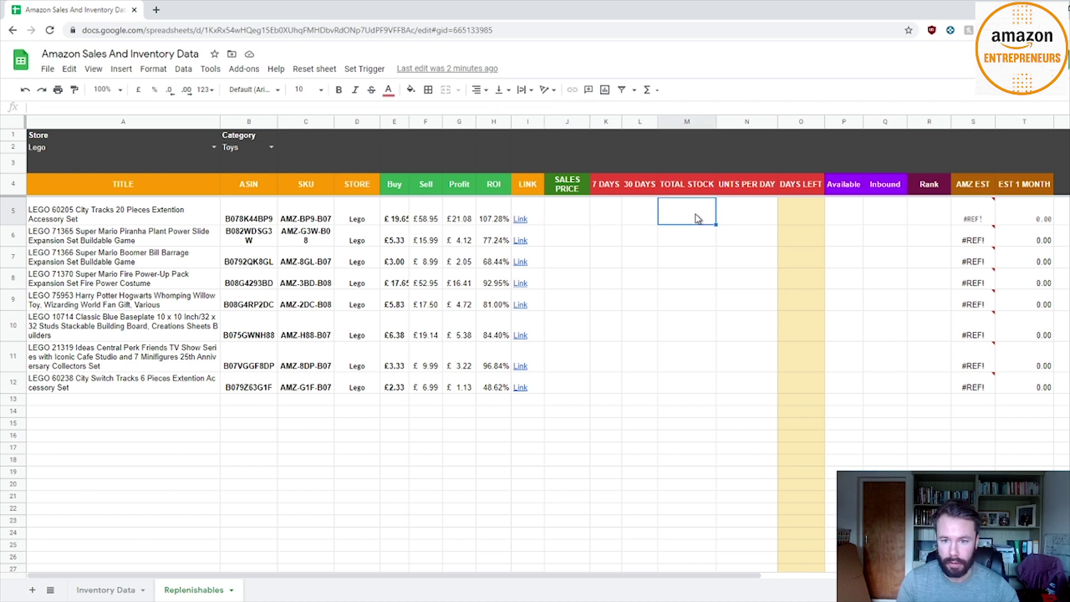
click(753, 217)
click(808, 217)
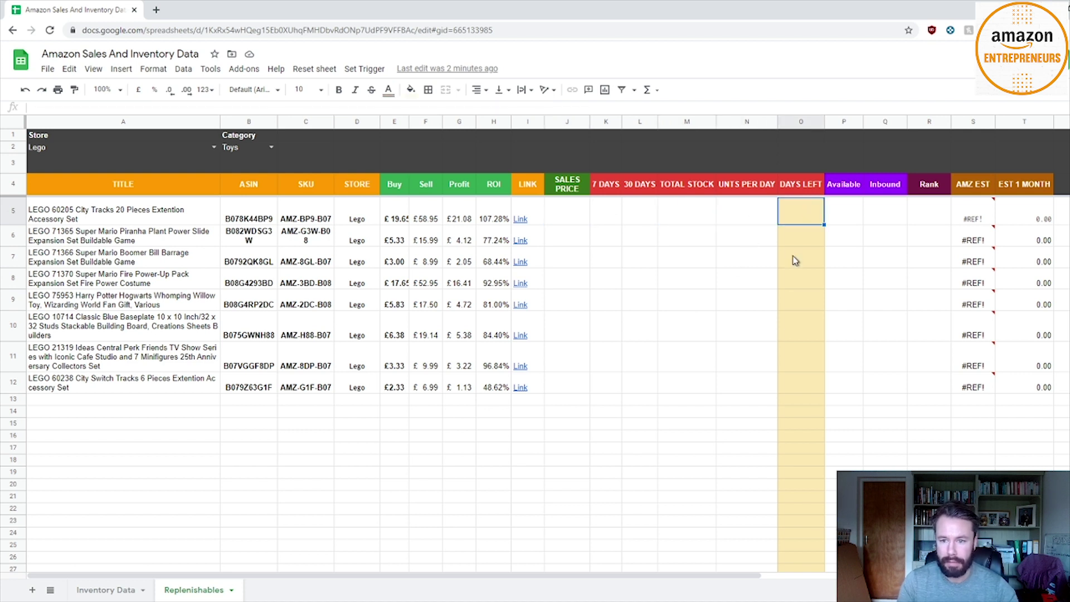
click(842, 218)
click(889, 220)
click(928, 211)
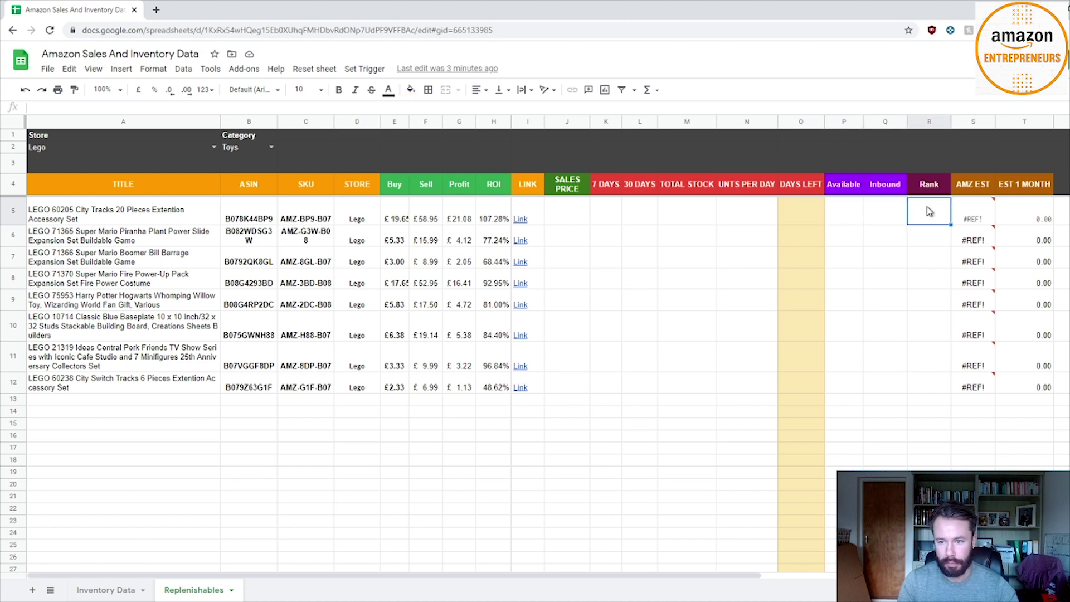